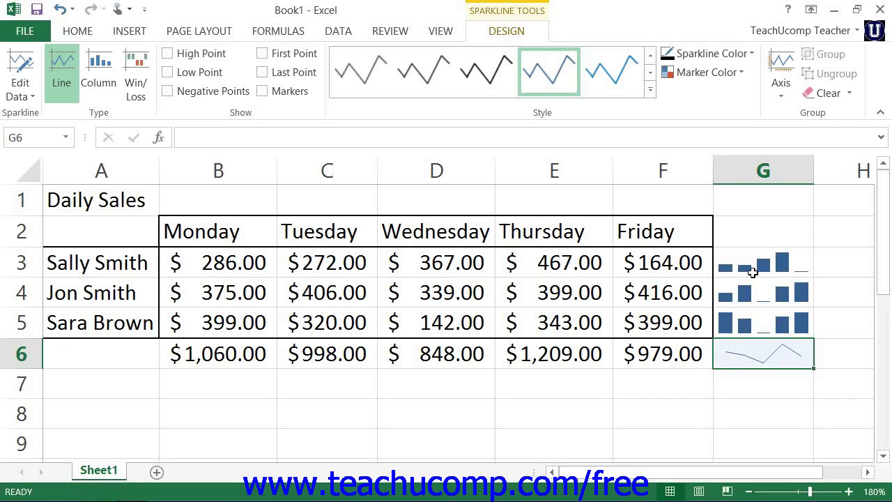
Step: Select the G6 totals sparkline and review its group data and location ranges without changes
left_click(754, 270)
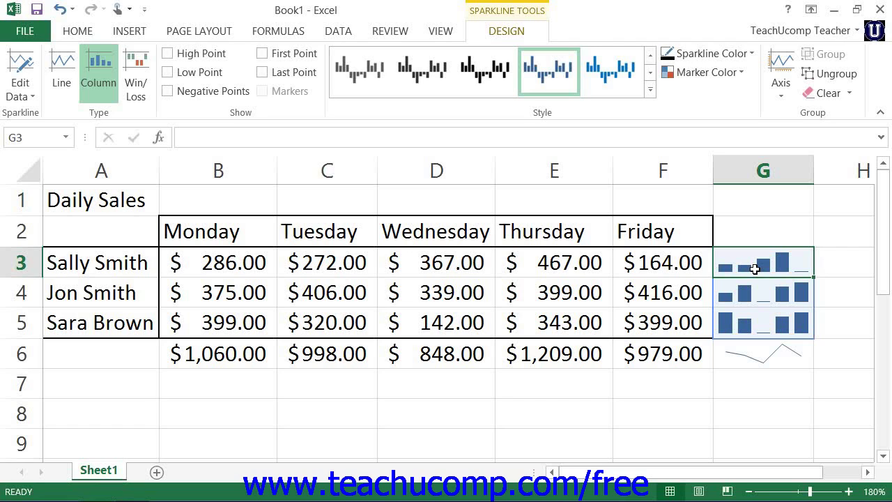
left_click(744, 346)
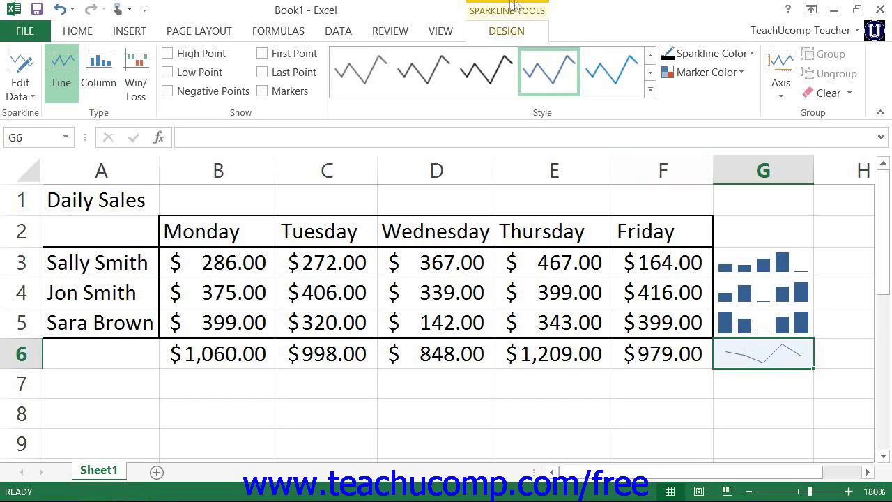
left_click(491, 39)
left_click(21, 97)
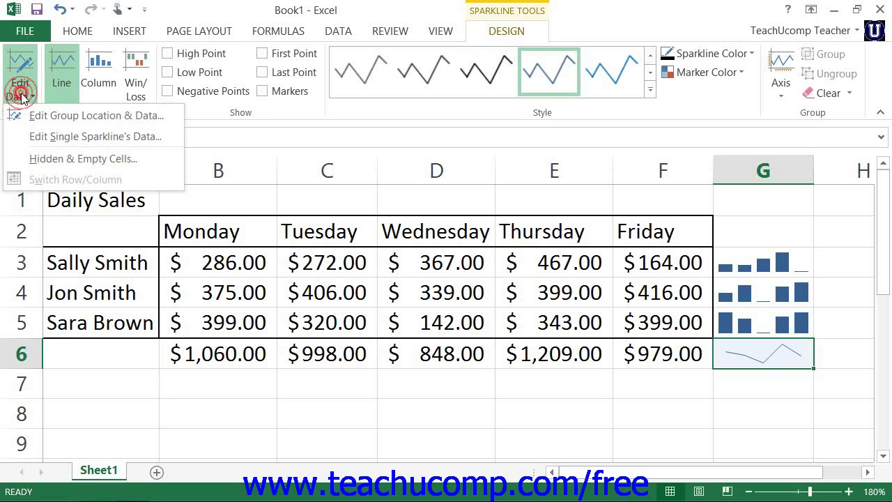
left_click(98, 117)
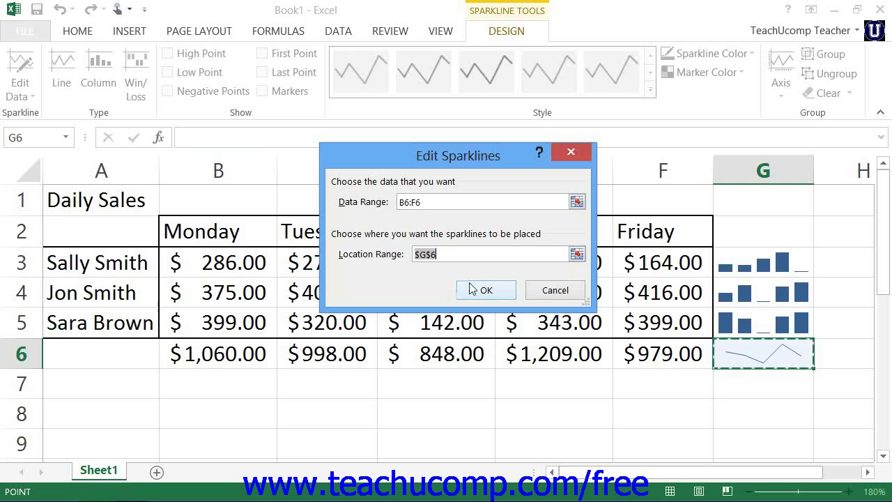
left_click(543, 293)
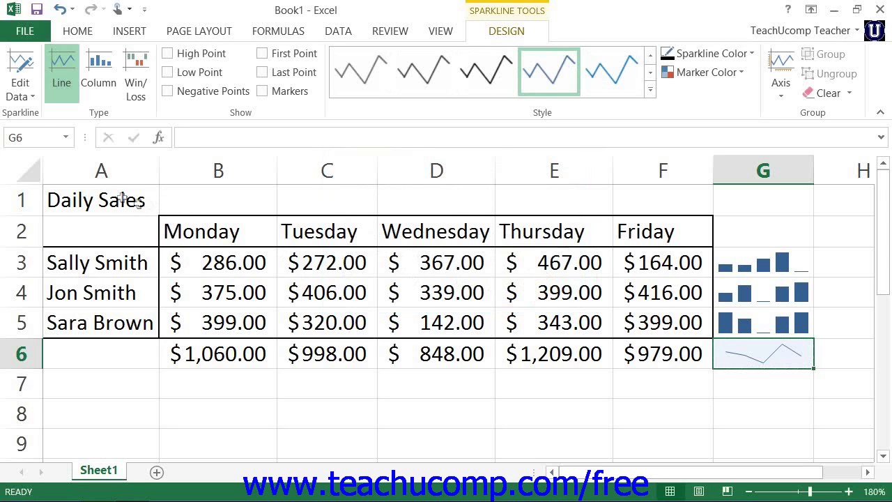
Step: Review the single sparkline's source range, cancel, and bring back the Edit Data options
left_click(25, 101)
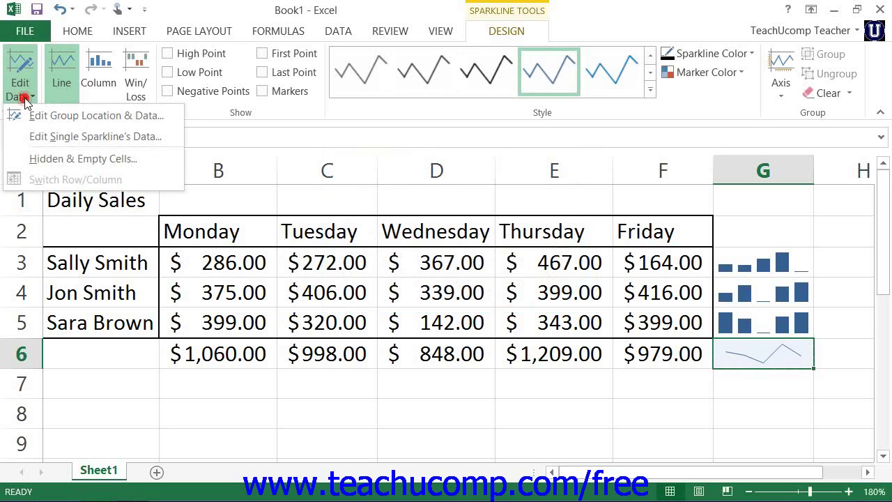
left_click(64, 136)
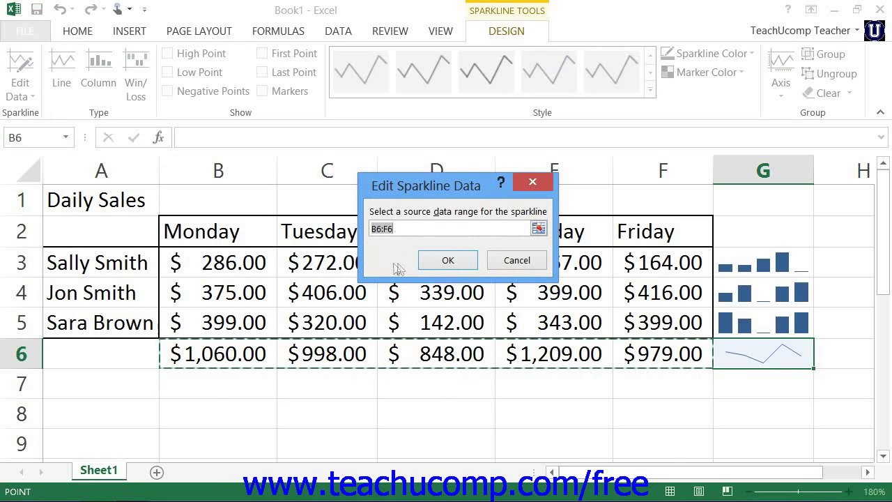
left_click(530, 260)
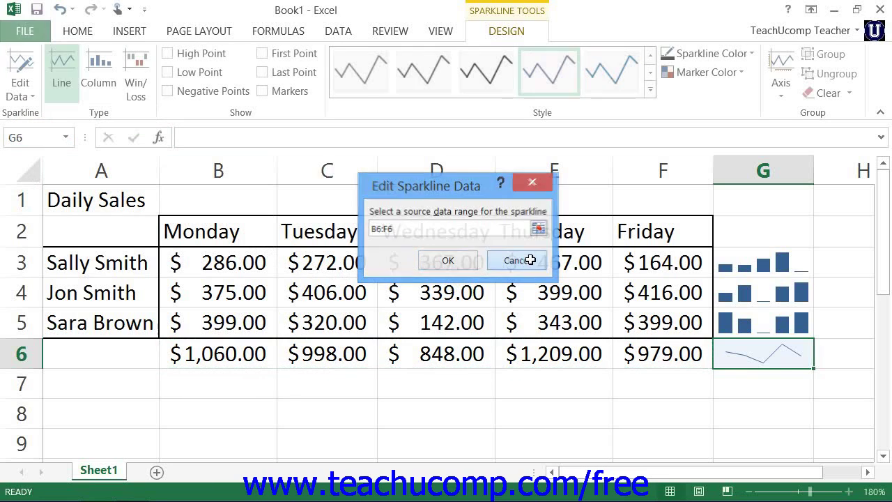
left_click(27, 95)
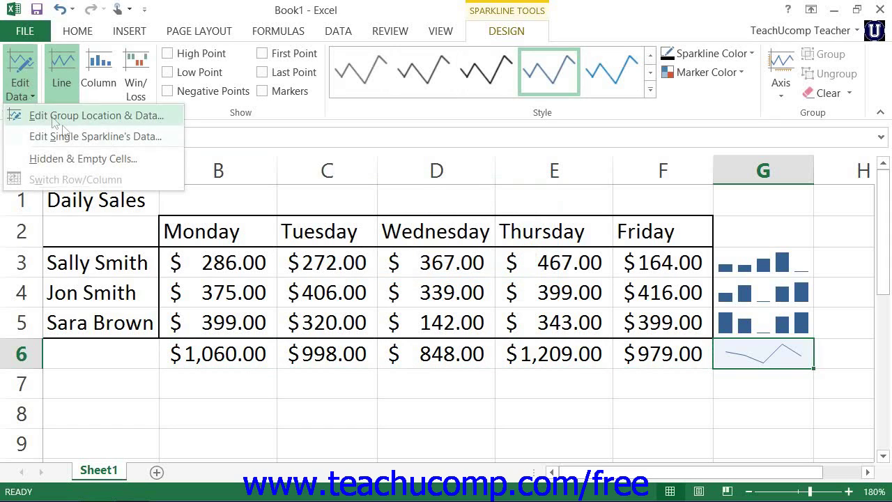
Step: Review the Hidden & Empty Cells settings, keeping empty cells shown as gaps
left_click(139, 163)
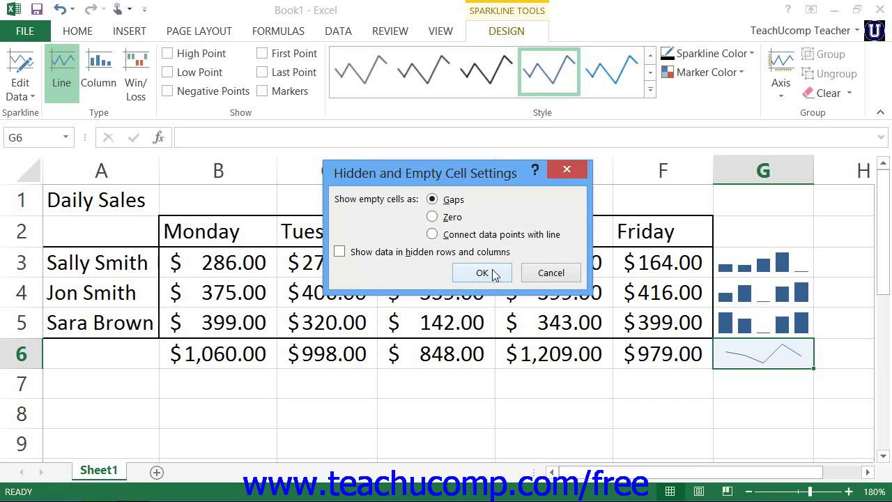
left_click(545, 273)
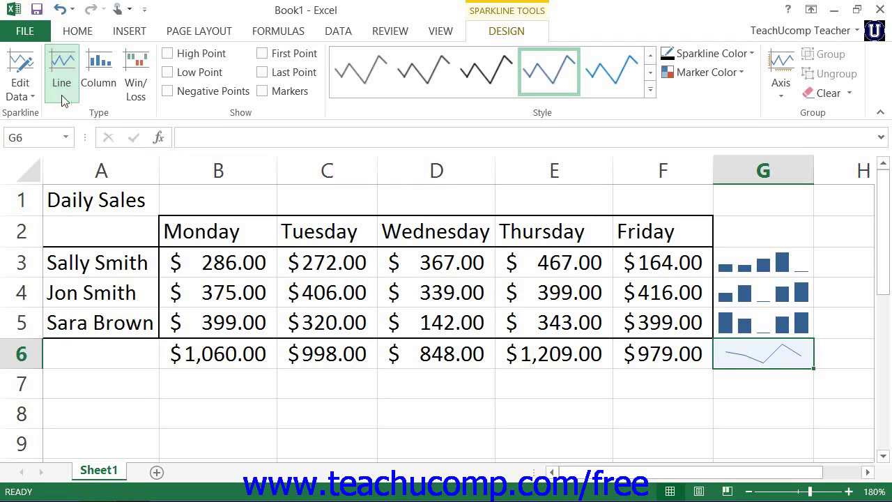
left_click(114, 90)
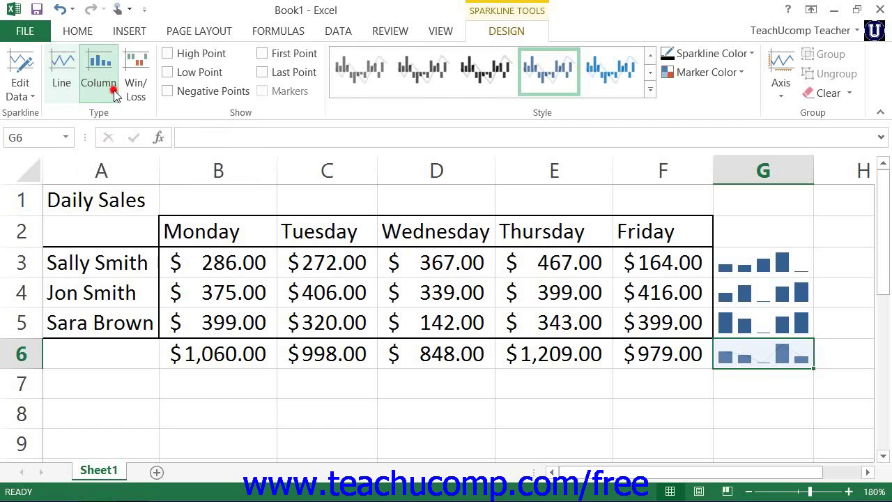
left_click(61, 75)
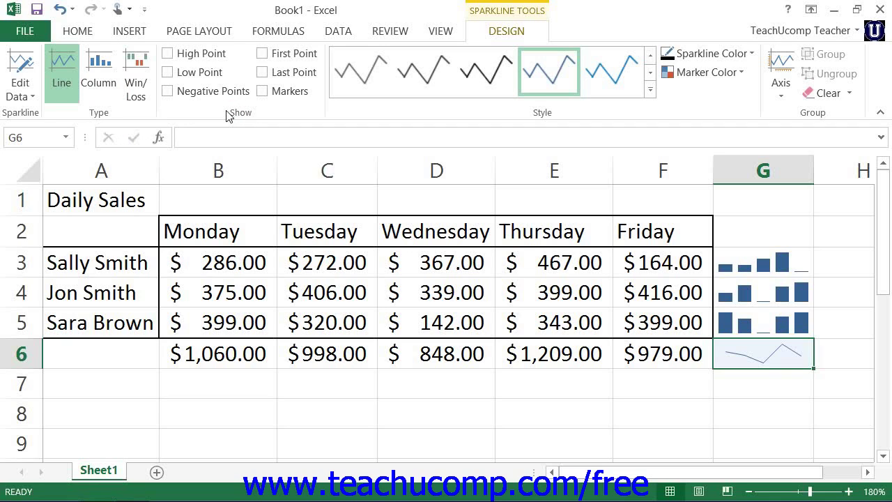
Step: Try High Point and Markers on the totals sparkline, then switch both off again
left_click(170, 56)
left_click(169, 56)
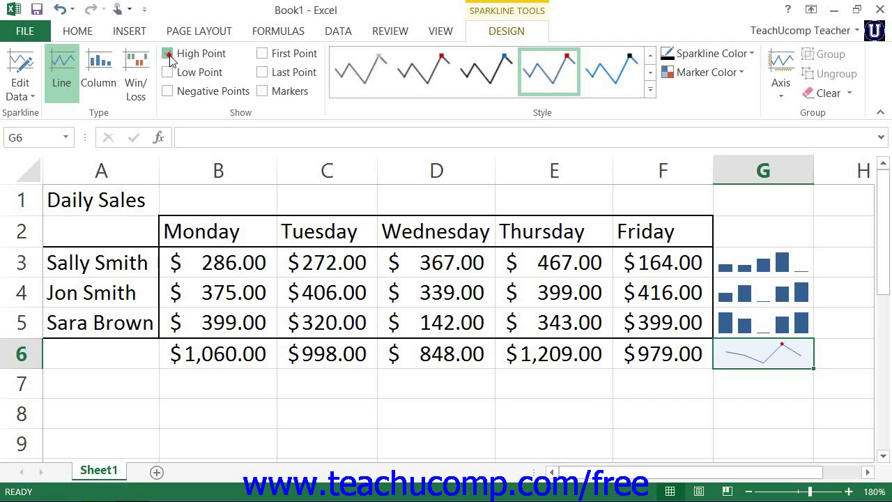
left_click(257, 98)
left_click(258, 98)
Step: Apply the bold black line style after previewing the blue and dark grey styles
left_click(619, 85)
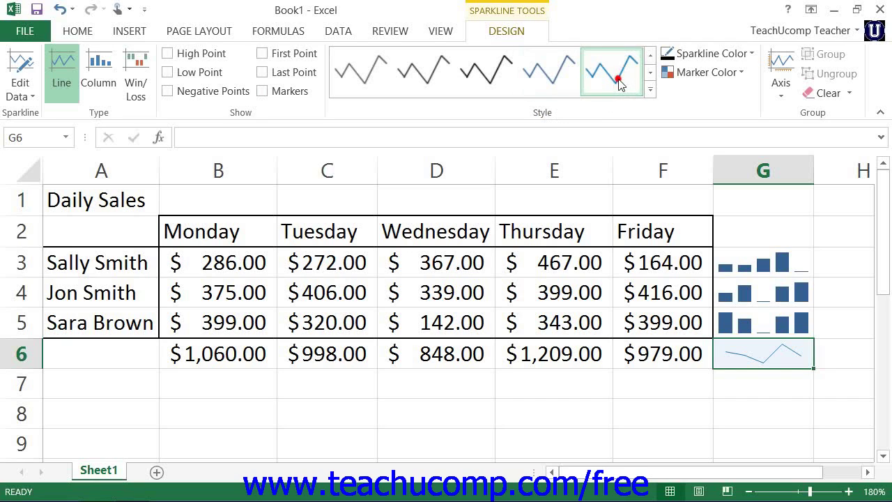
left_click(413, 78)
left_click(480, 73)
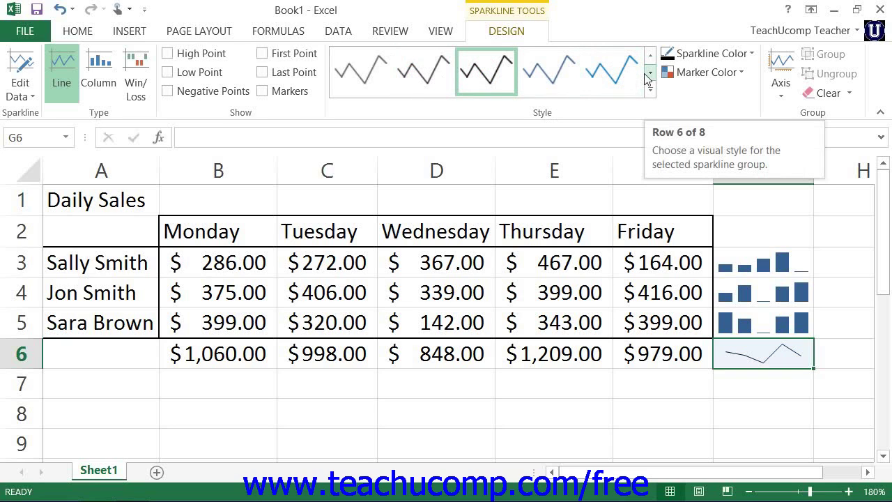
Step: Colour the G6 totals sparkline line orange from the theme colours
left_click(707, 51)
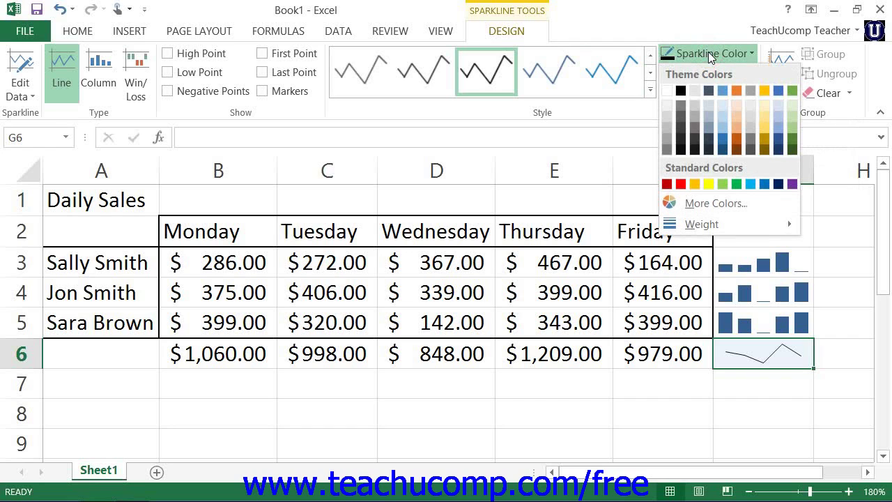
left_click(735, 90)
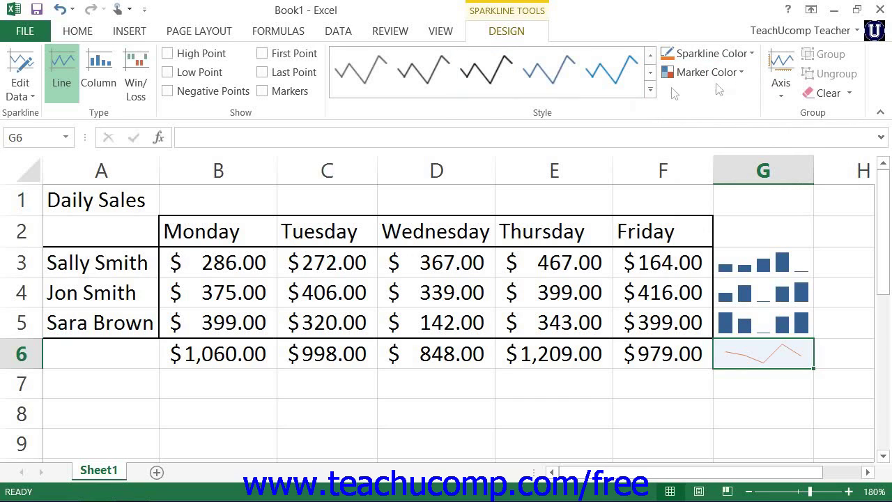
Step: Turn on markers for the totals sparkline and give them a darker standard colour
left_click(261, 91)
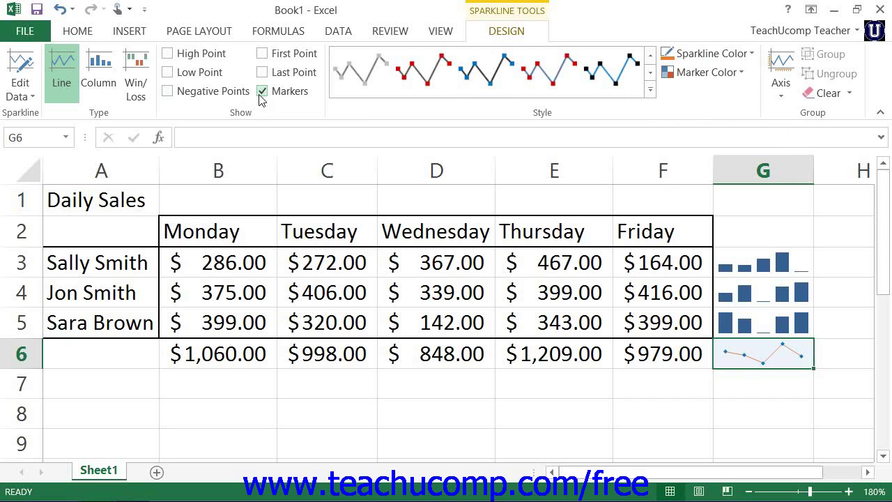
left_click(721, 83)
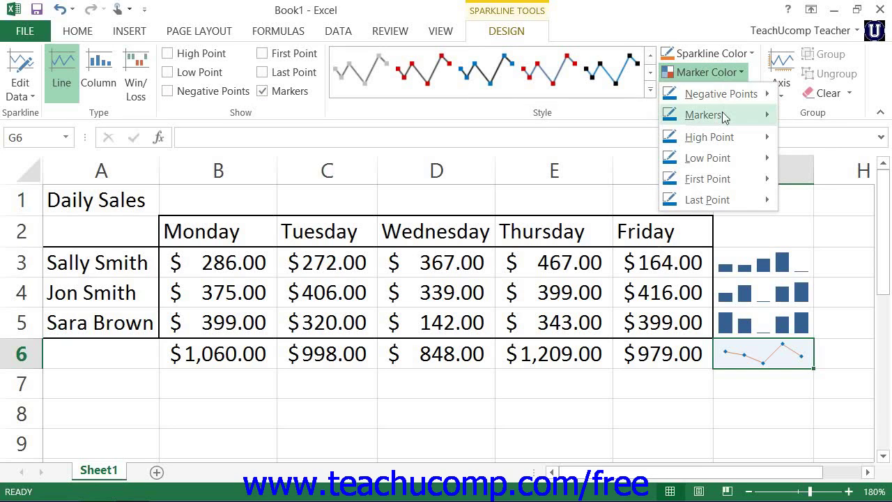
mouse_move(720, 116)
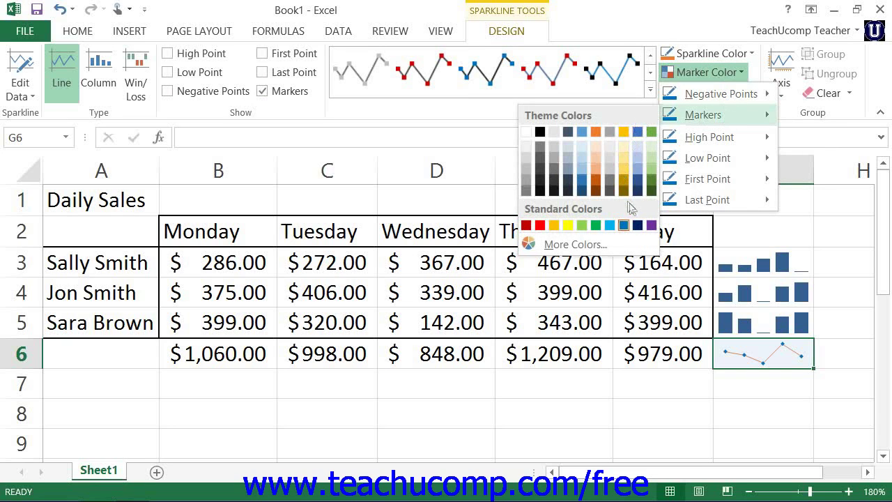
left_click(635, 225)
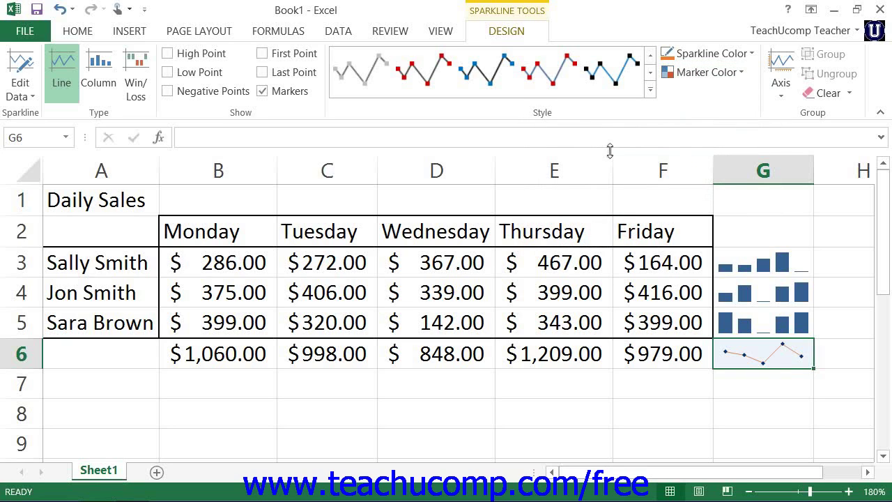
left_click(781, 94)
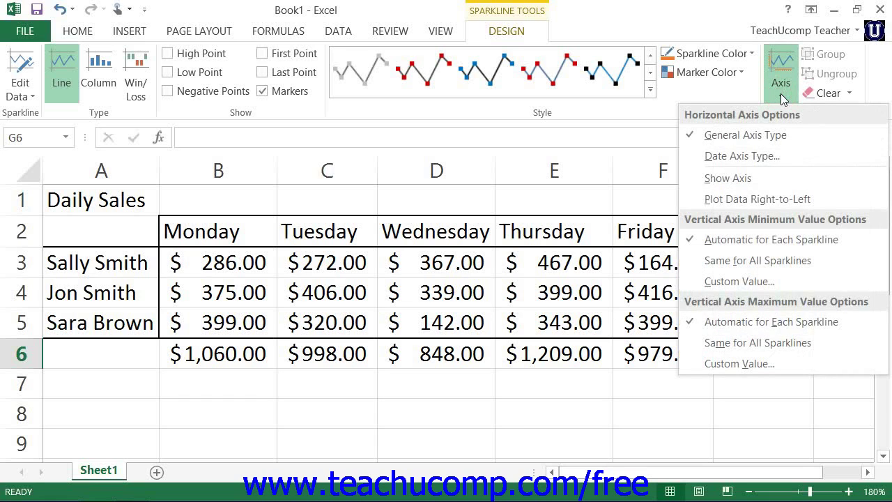
left_click(781, 93)
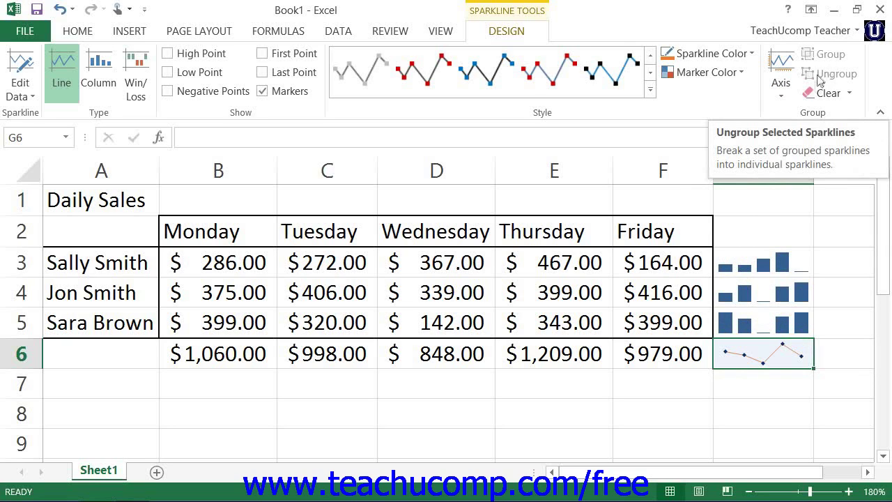
left_click(760, 269)
left_click(834, 78)
left_click(785, 287)
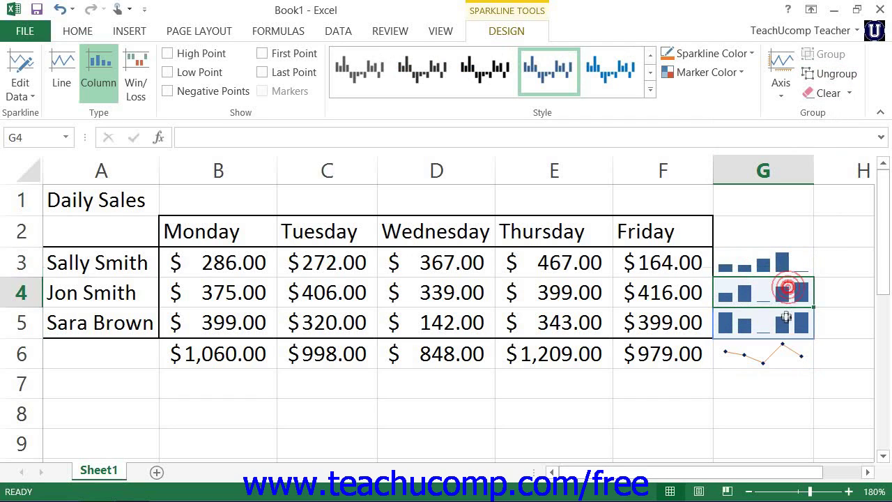
left_click(782, 321, "ctrl")
left_click(833, 74)
left_click(779, 264)
left_click_drag(779, 264, 779, 322)
left_click(834, 60)
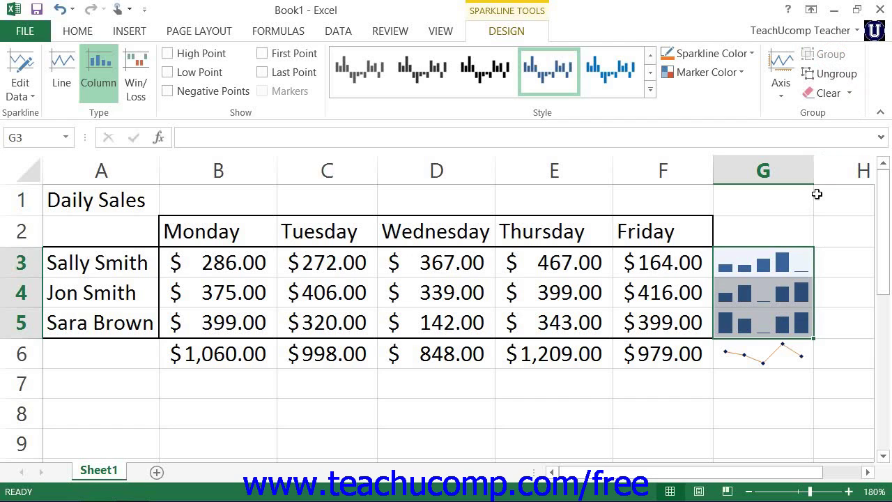
left_click(773, 354)
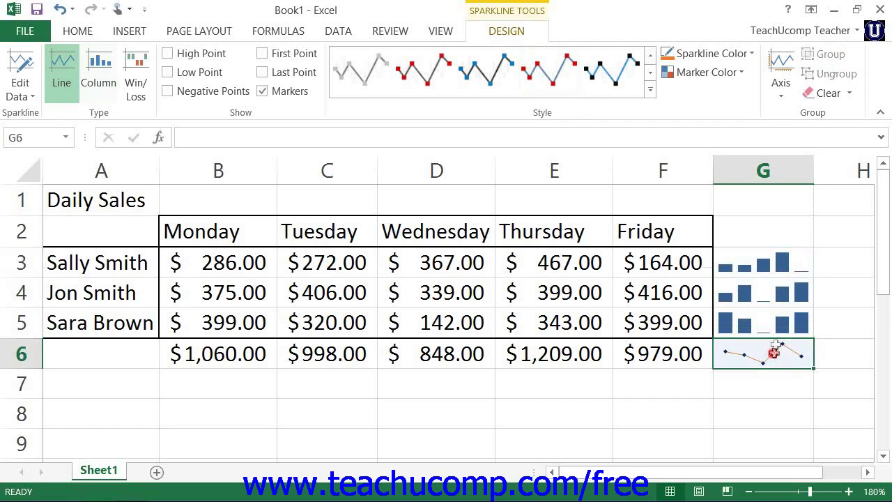